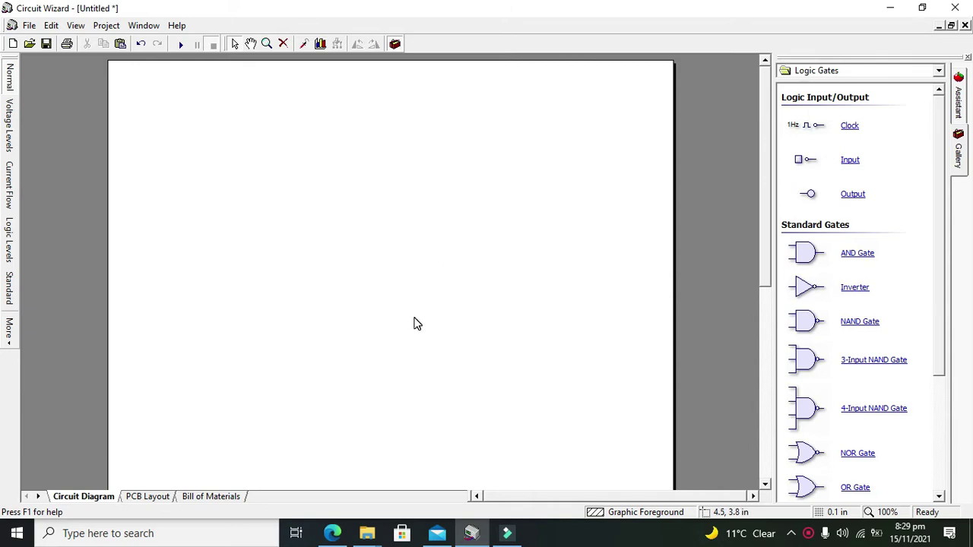
Browse the Gallery category tree to Integrated Circuits > 4000B Series
{"action": "left_click", "coordinate": [857, 71]}
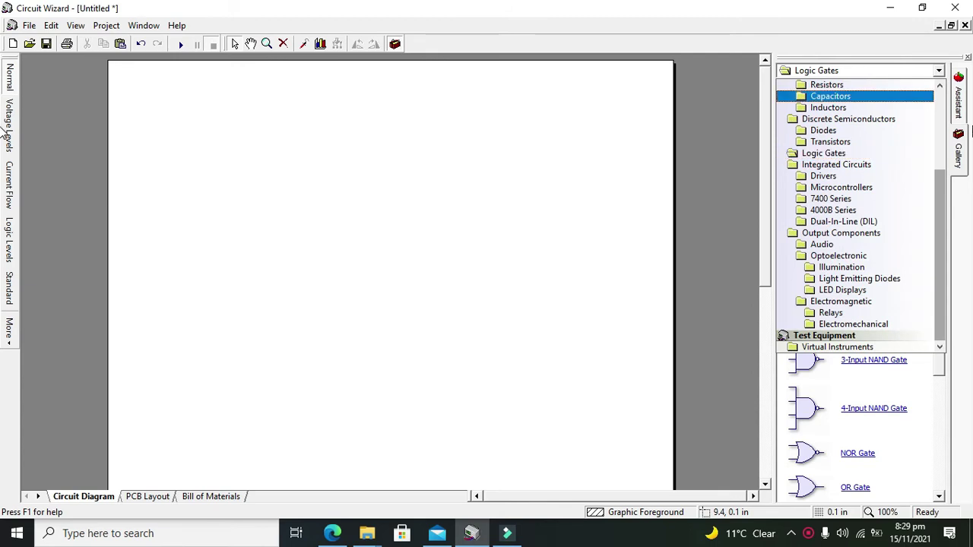
{"action": "scroll", "coordinate": [947, 127], "scroll_direction": "up", "scroll_amount": 4}
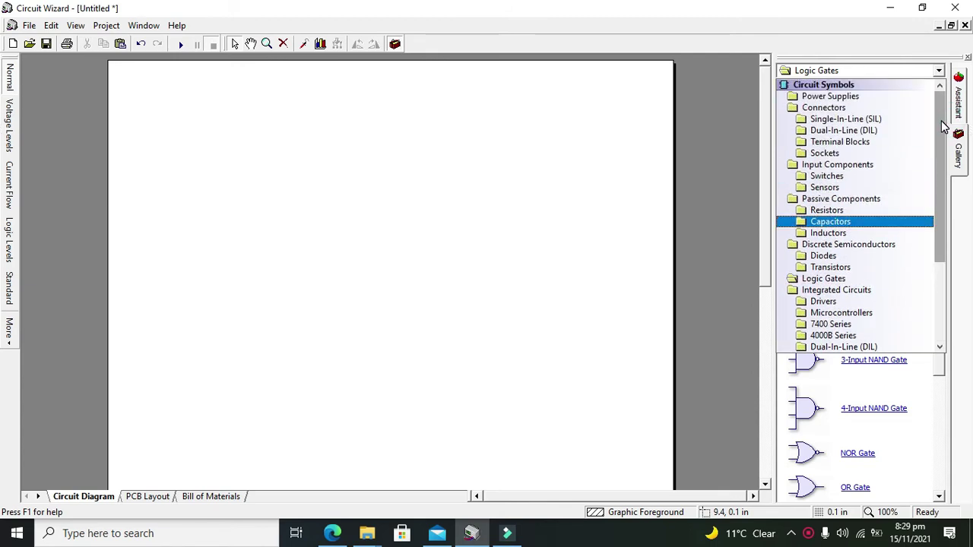
{"action": "left_click", "coordinate": [941, 126]}
{"action": "left_click", "coordinate": [941, 125]}
{"action": "left_click", "coordinate": [942, 89]}
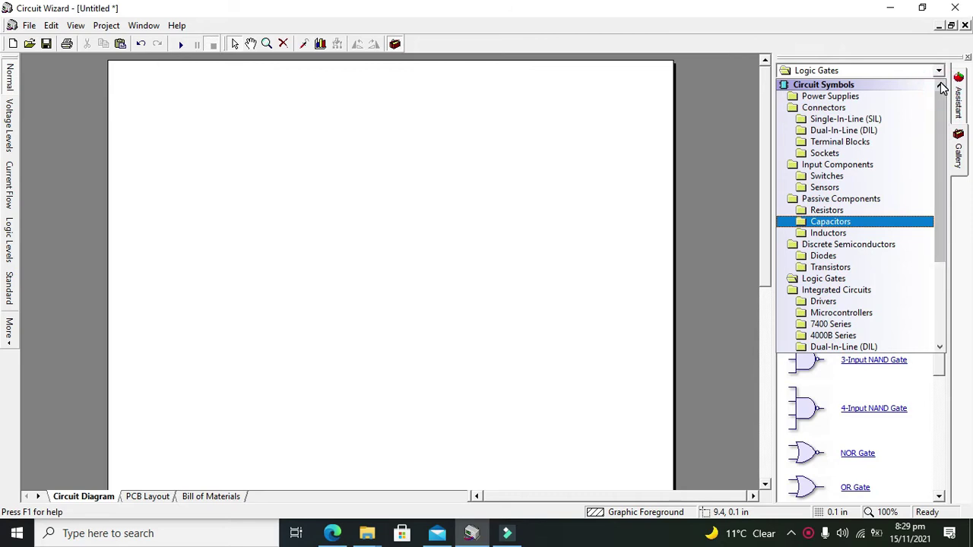
{"action": "left_click", "coordinate": [941, 88]}
{"action": "left_click", "coordinate": [926, 83]}
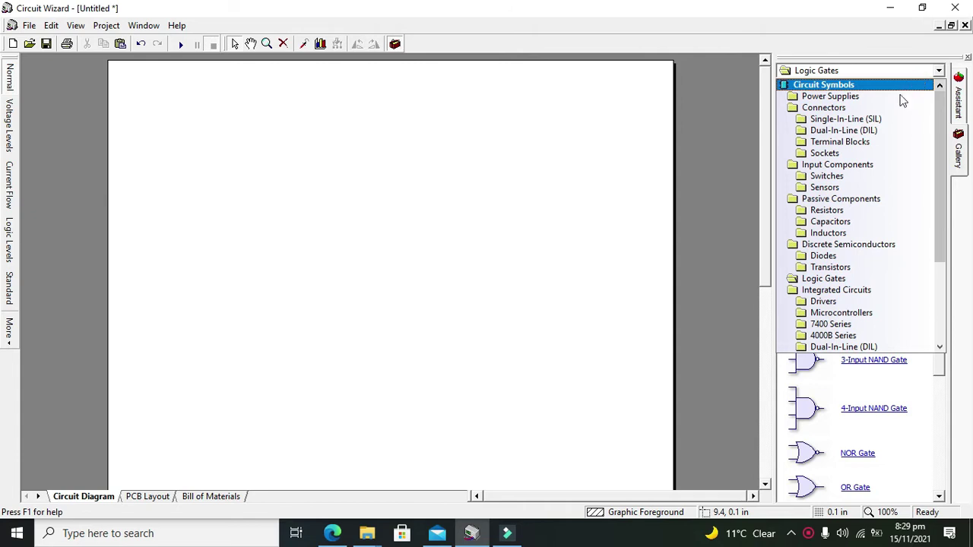
{"action": "left_click", "coordinate": [828, 187]}
{"action": "left_click", "coordinate": [831, 221]}
{"action": "left_click", "coordinate": [836, 233]}
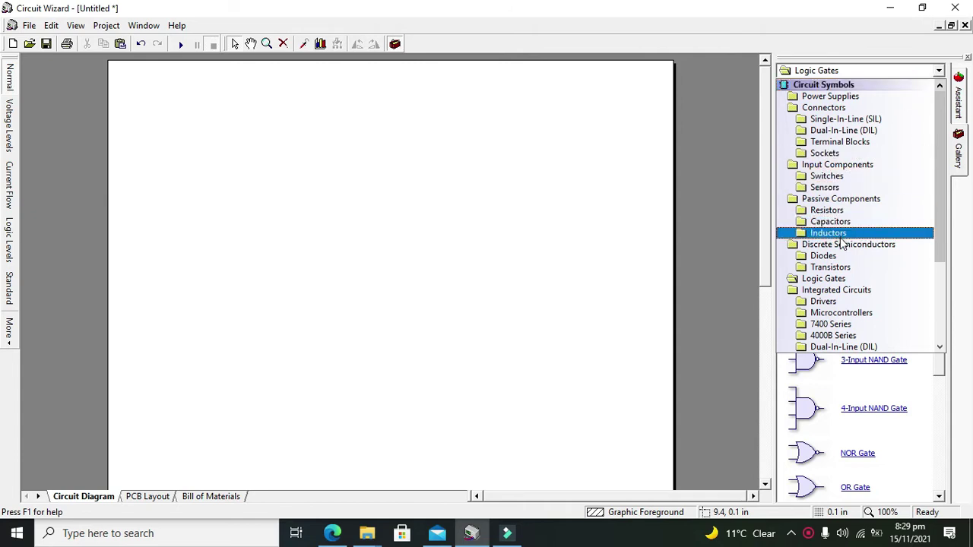
{"action": "left_click", "coordinate": [840, 278]}
{"action": "left_click", "coordinate": [835, 302]}
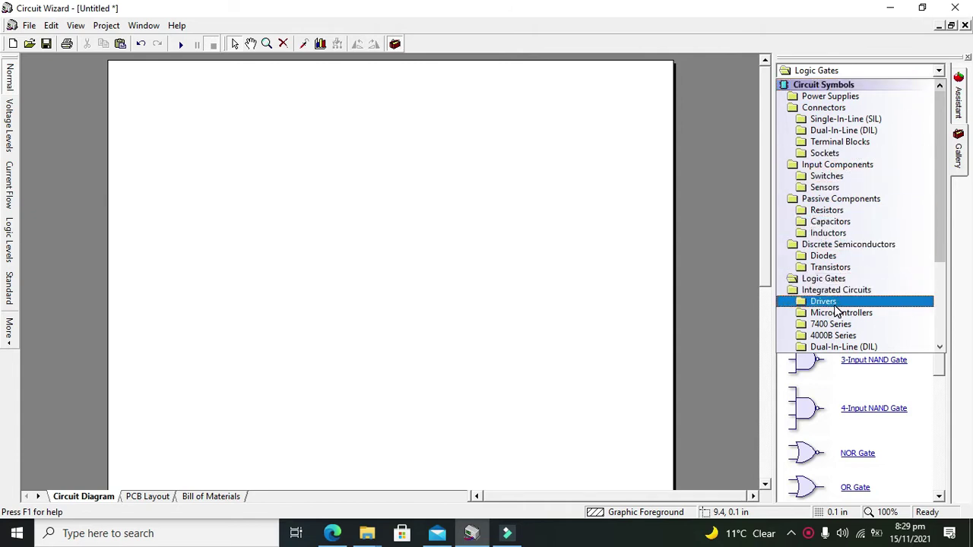
{"action": "left_click", "coordinate": [839, 336]}
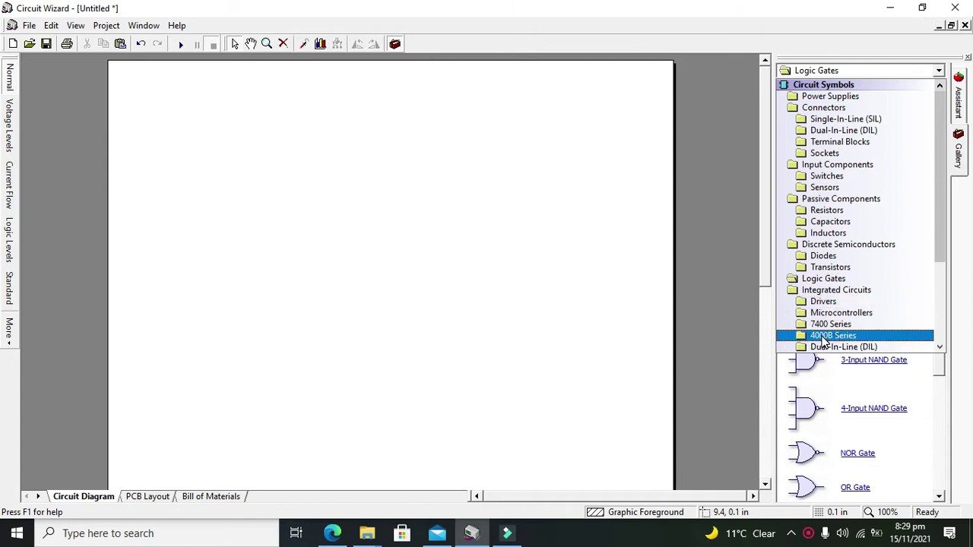
{"action": "left_click", "coordinate": [829, 343]}
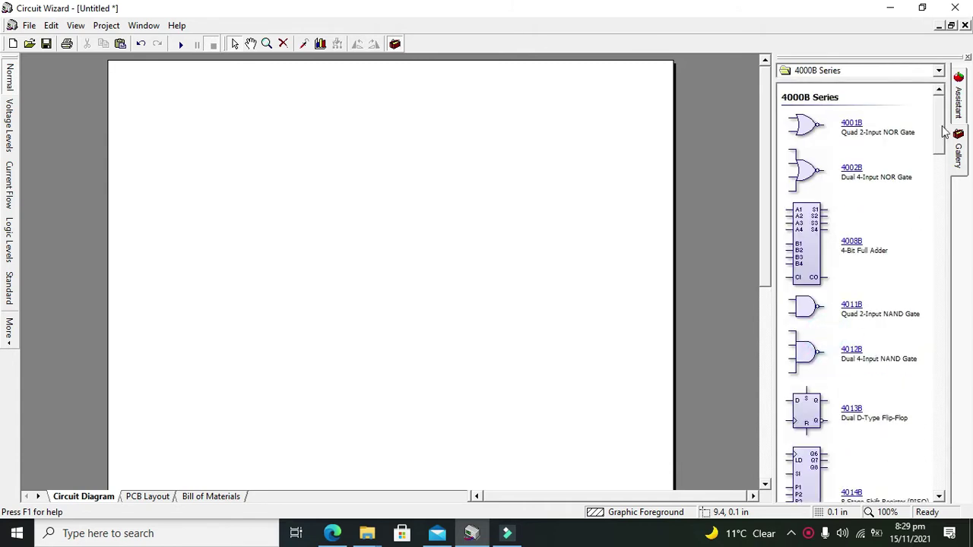
{"action": "scroll", "coordinate": [941, 149], "scroll_direction": "down", "scroll_amount": 3}
{"action": "left_click_drag", "start_coordinate": [942, 149], "coordinate": [943, 231]}
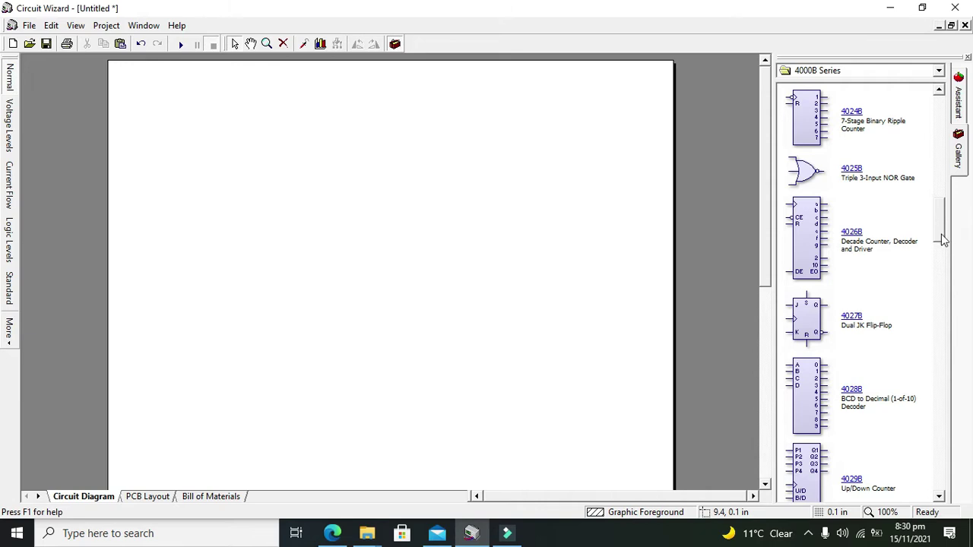
{"action": "scroll", "coordinate": [943, 239], "scroll_direction": "down", "scroll_amount": 1}
{"action": "left_click_drag", "start_coordinate": [940, 233], "coordinate": [943, 149]}
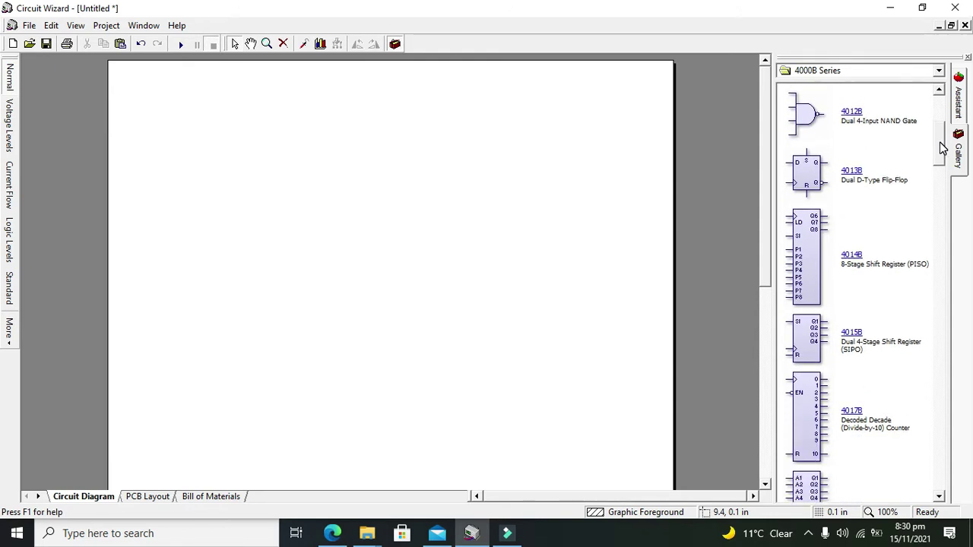
{"action": "left_click_drag", "start_coordinate": [943, 148], "coordinate": [945, 322]}
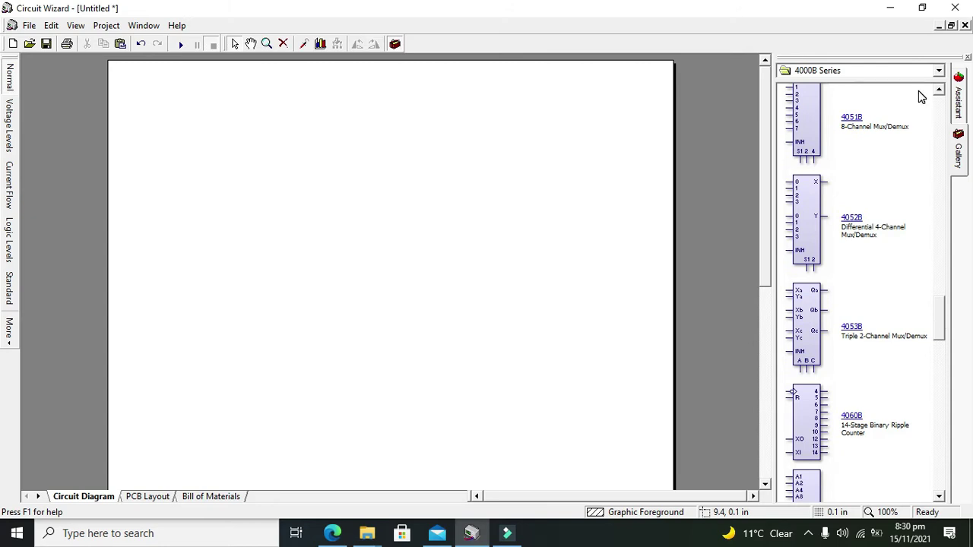
Switch the Gallery to 7400 Series and drag the 74107 Dual JK Flip-Flop onto the diagram centre
{"action": "left_click", "coordinate": [909, 68]}
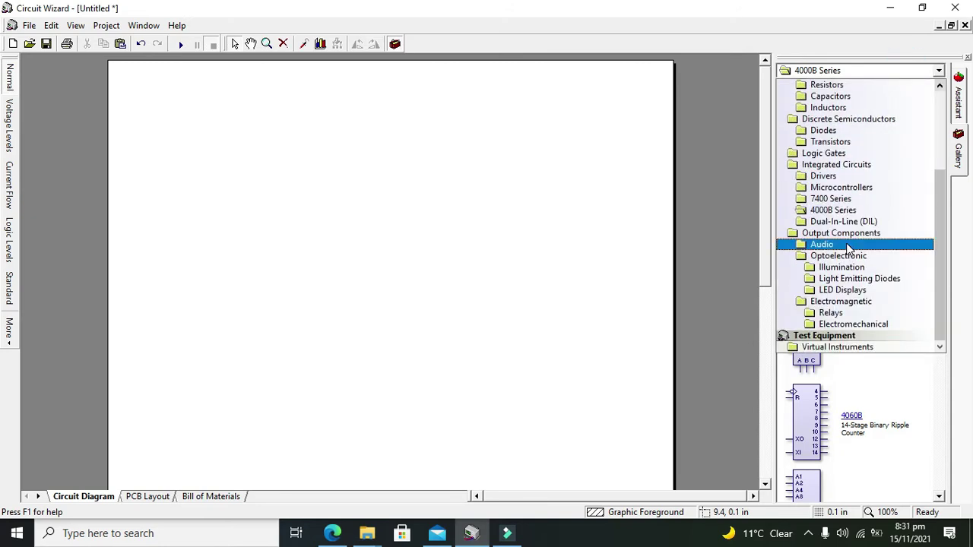
{"action": "left_click", "coordinate": [831, 198]}
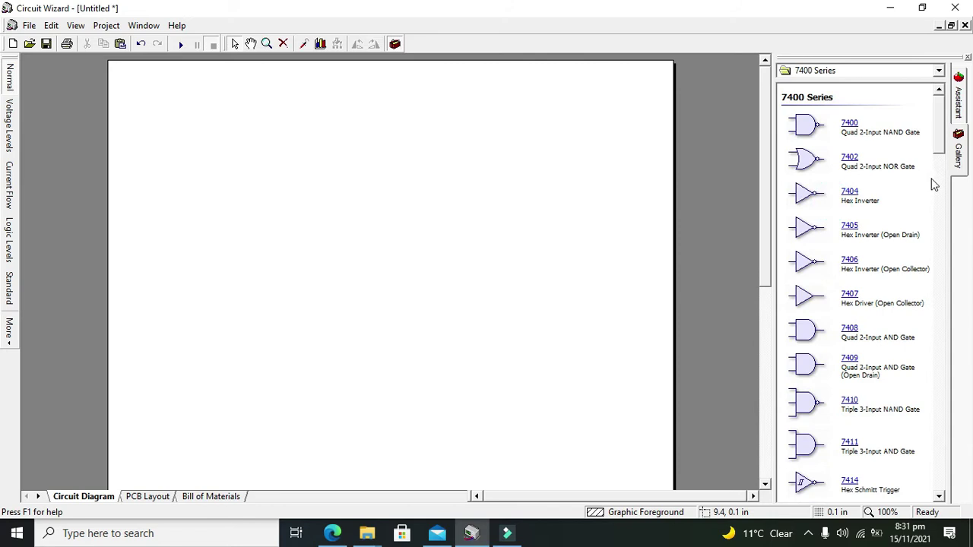
{"action": "scroll", "coordinate": [937, 141], "scroll_direction": "down", "scroll_amount": 5}
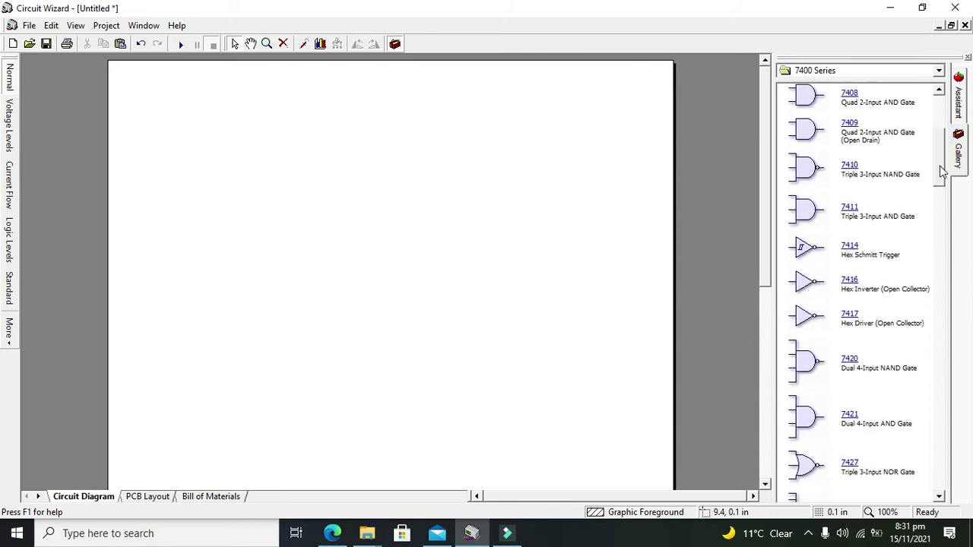
{"action": "left_click_drag", "start_coordinate": [941, 177], "coordinate": [941, 243]}
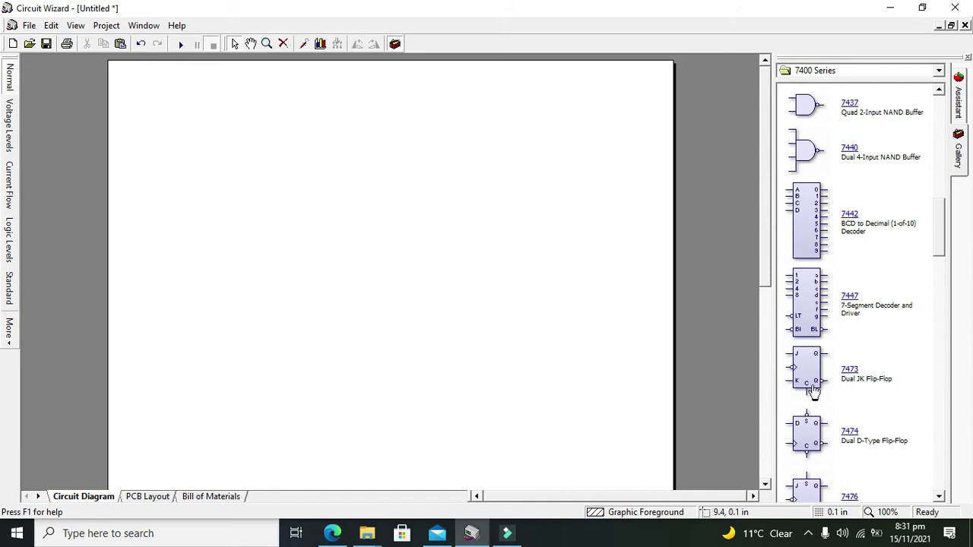
{"action": "left_click_drag", "start_coordinate": [941, 245], "coordinate": [942, 268]}
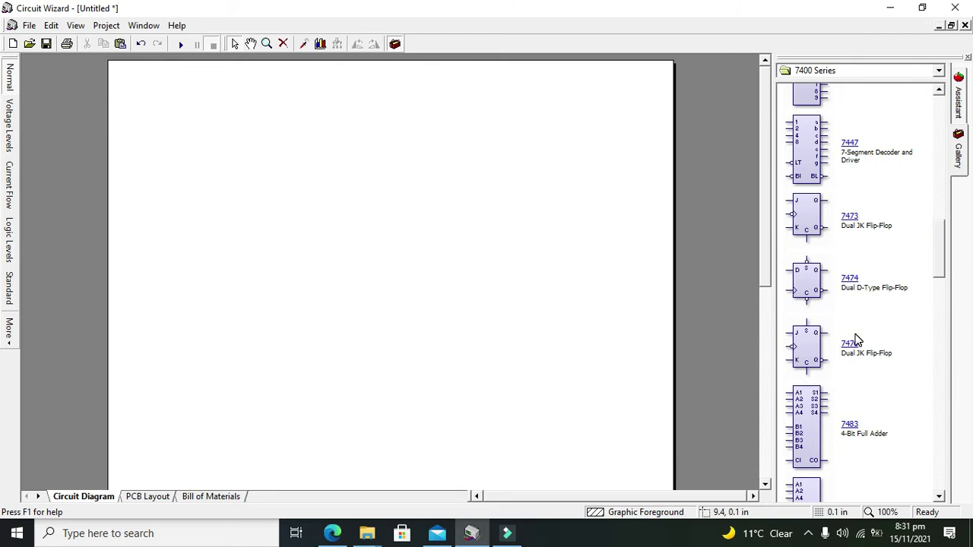
{"action": "left_click_drag", "start_coordinate": [945, 260], "coordinate": [952, 344]}
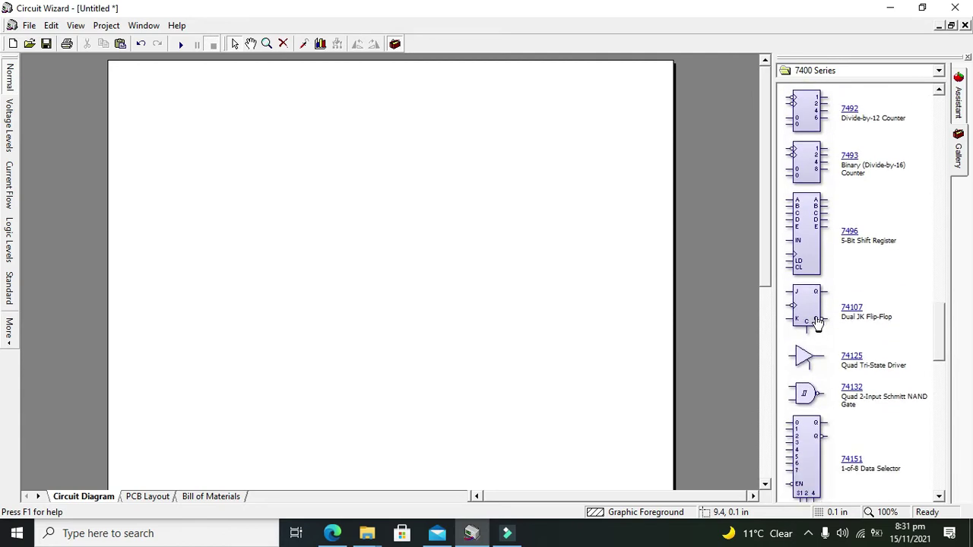
{"action": "left_click_drag", "start_coordinate": [818, 322], "coordinate": [389, 238]}
Move the flip-flop higher and add Input switches beside its J and K pins
{"action": "left_click", "coordinate": [472, 315]}
{"action": "left_click", "coordinate": [443, 241]}
{"action": "left_click", "coordinate": [873, 76]}
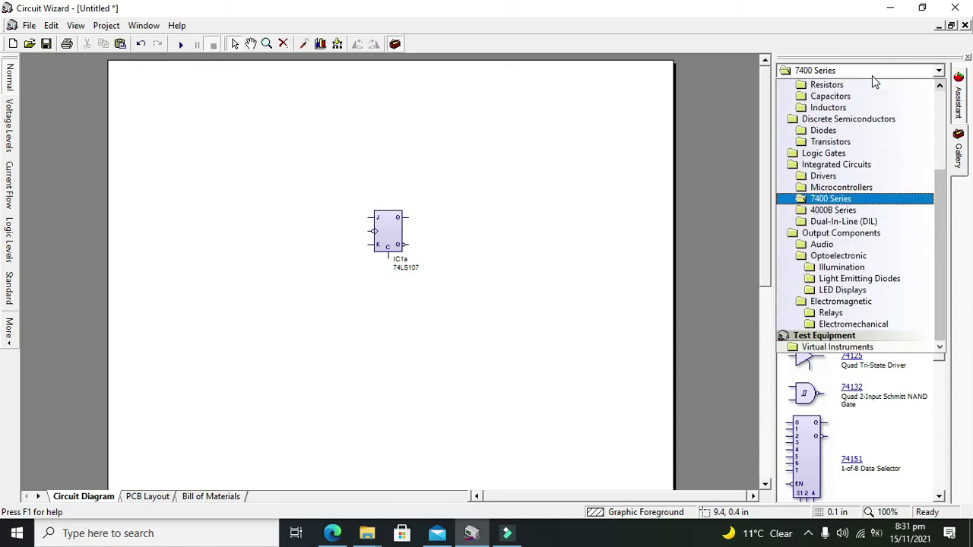
{"action": "left_click", "coordinate": [854, 153]}
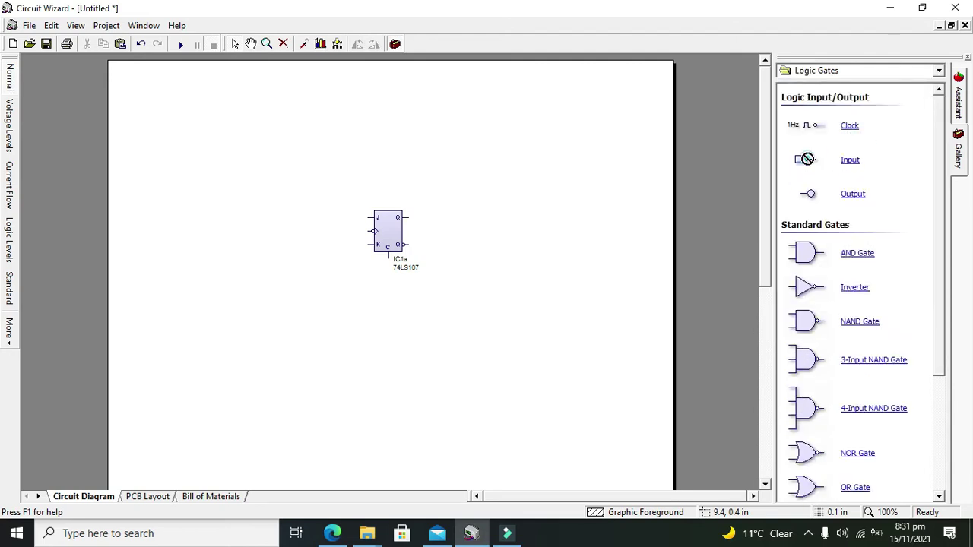
{"action": "left_click_drag", "start_coordinate": [803, 157], "coordinate": [330, 219]}
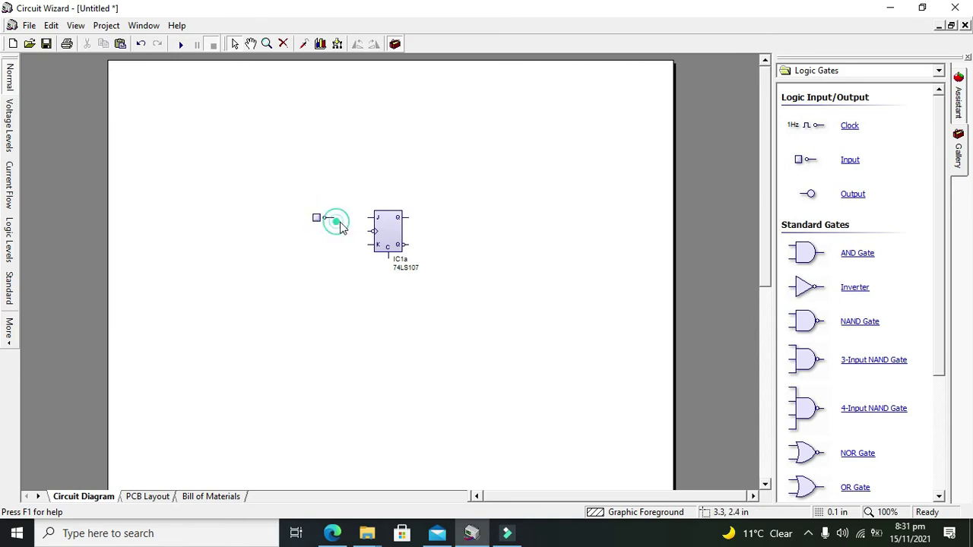
{"action": "left_click_drag", "start_coordinate": [854, 161], "coordinate": [357, 267]}
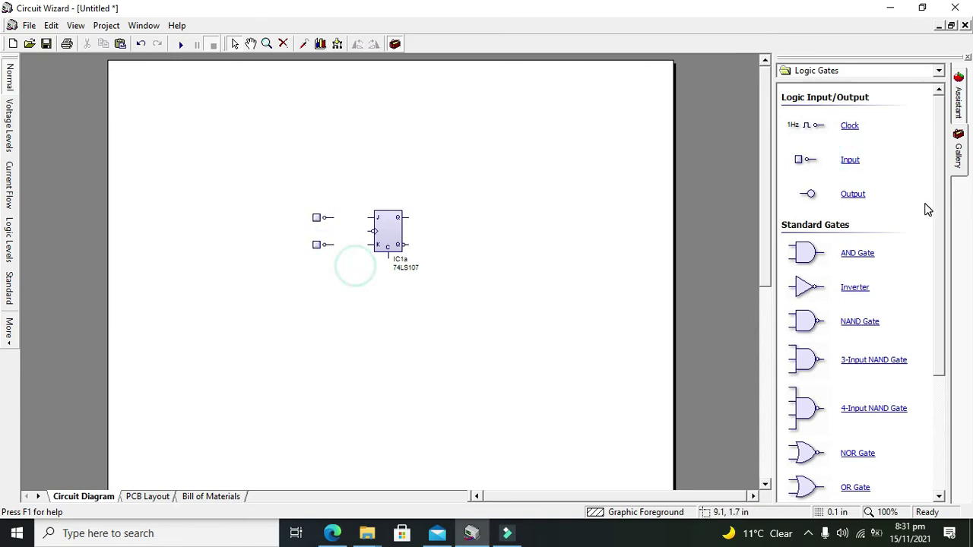
Add two Output indicators right of the flip-flop, lined up on the Q pins
{"action": "left_click_drag", "start_coordinate": [811, 195], "coordinate": [431, 220]}
{"action": "mouse_move", "coordinate": [811, 195]}
{"action": "left_mouse_down"}
{"action": "mouse_move", "coordinate": [497, 212]}
{"action": "mouse_move", "coordinate": [436, 250]}
{"action": "mouse_move", "coordinate": [434, 221]}
{"action": "mouse_move", "coordinate": [445, 218]}
{"action": "mouse_move", "coordinate": [421, 228]}
{"action": "mouse_move", "coordinate": [430, 218]}
{"action": "mouse_move", "coordinate": [402, 244]}
{"action": "mouse_move", "coordinate": [431, 245]}
{"action": "left_mouse_up"}
{"action": "left_click", "coordinate": [476, 223]}
Wire the K pin to the lower Input and add a third Input for the clock
{"action": "mouse_move", "coordinate": [368, 244]}
{"action": "left_mouse_down"}
{"action": "mouse_move", "coordinate": [336, 244]}
{"action": "mouse_move", "coordinate": [365, 217]}
{"action": "mouse_move", "coordinate": [330, 217]}
{"action": "left_mouse_up"}
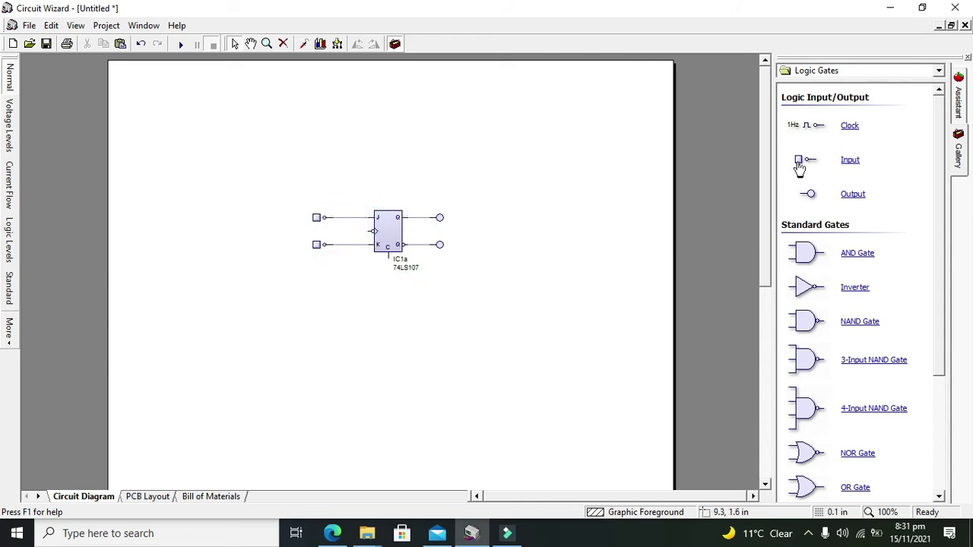
{"action": "left_click_drag", "start_coordinate": [799, 160], "coordinate": [372, 231]}
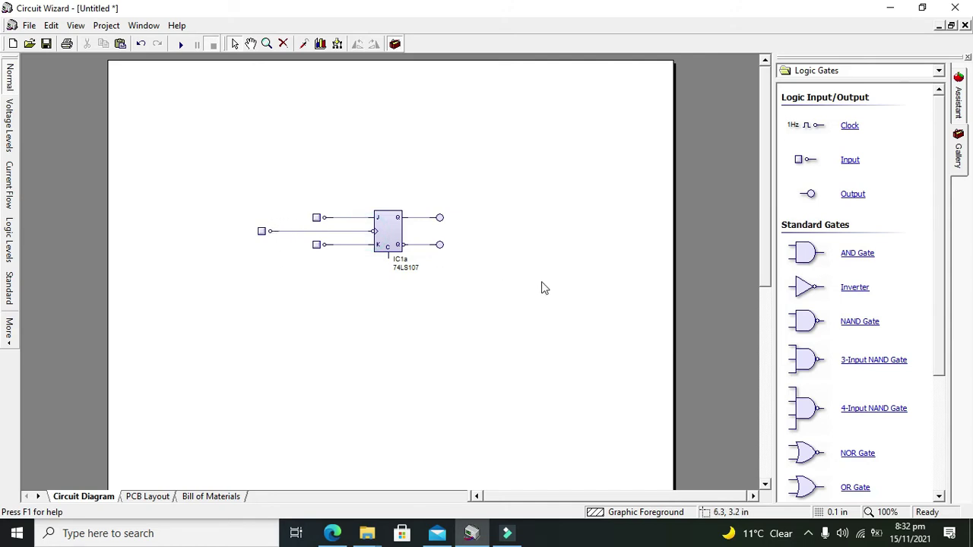
{"action": "left_click", "coordinate": [639, 219]}
Run the simulation and pulse the clock switch with J and K left low
{"action": "left_click", "coordinate": [181, 43]}
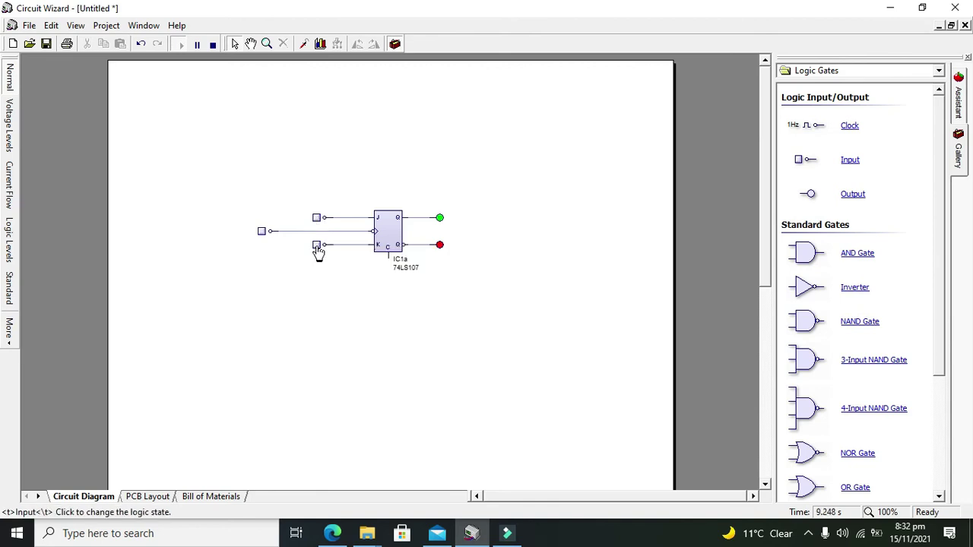
{"action": "left_click", "coordinate": [261, 232]}
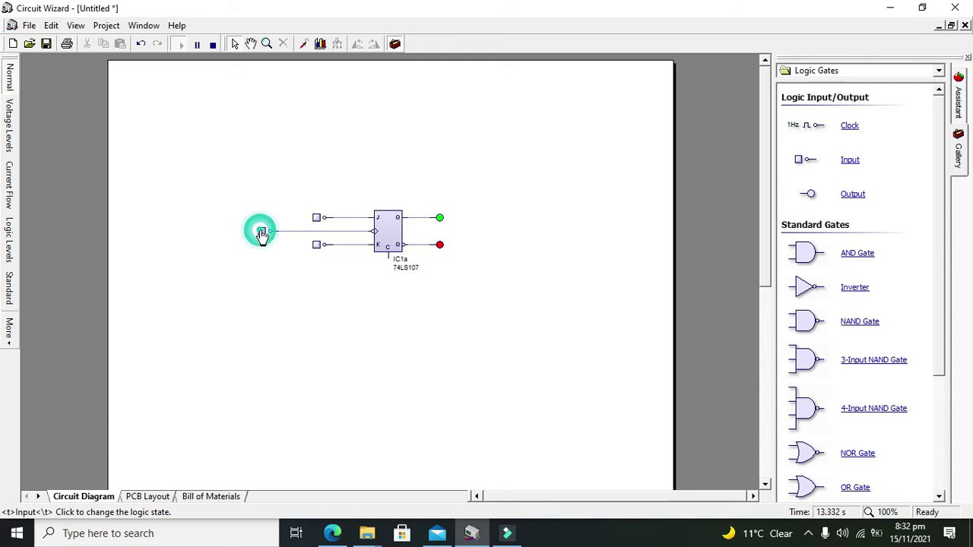
{"action": "left_click", "coordinate": [261, 232]}
{"action": "left_click", "coordinate": [261, 232]}
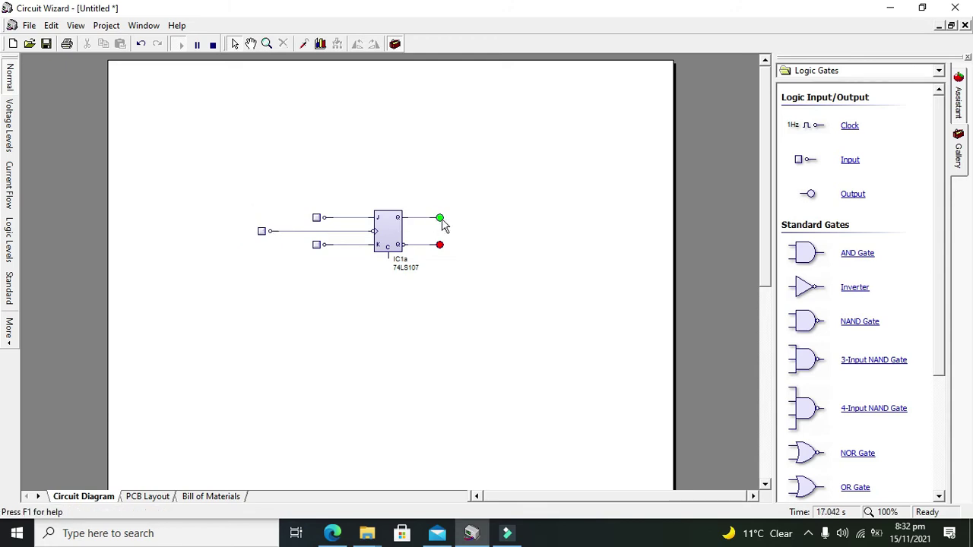
Switch J high and pulse the clock, turning the top output red and bottom green
{"action": "mouse_move", "coordinate": [440, 248]}
{"action": "left_click", "coordinate": [317, 219]}
{"action": "left_click", "coordinate": [263, 235]}
{"action": "left_click", "coordinate": [264, 235]}
{"action": "mouse_move", "coordinate": [424, 251]}
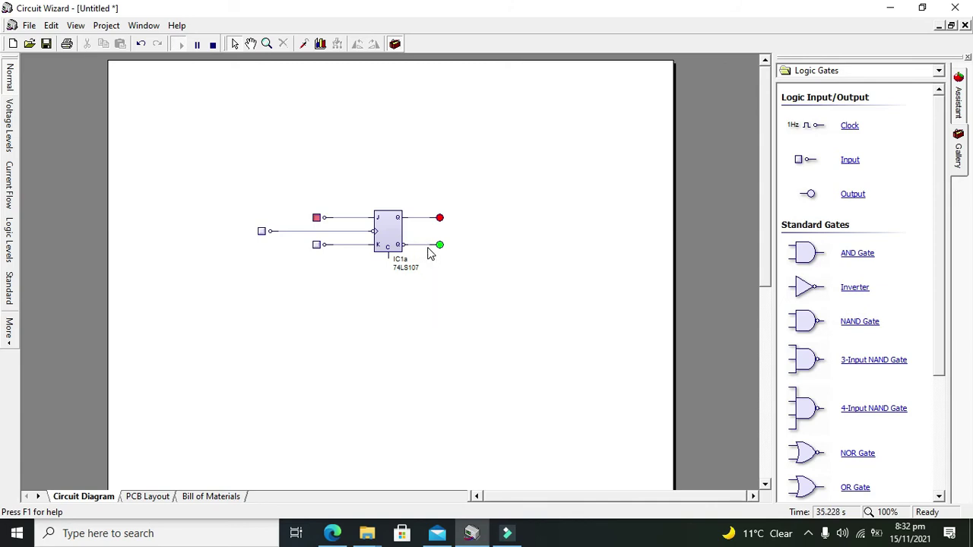
{"action": "left_click", "coordinate": [317, 220]}
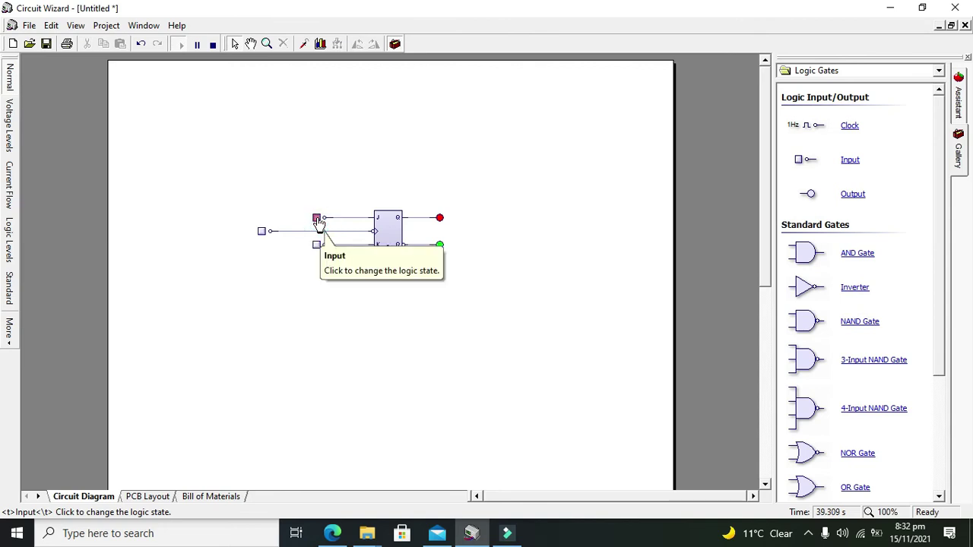
{"action": "left_click", "coordinate": [318, 221]}
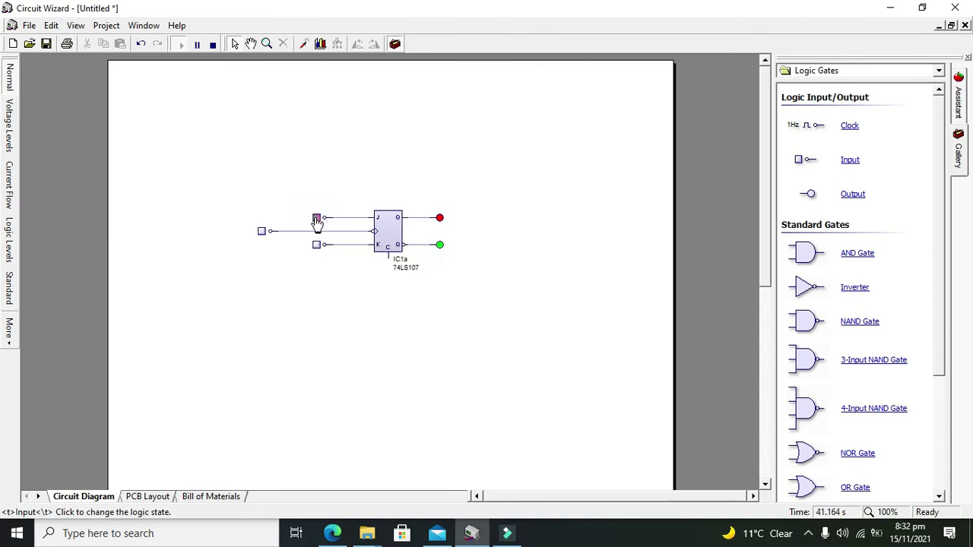
{"action": "left_click", "coordinate": [318, 222]}
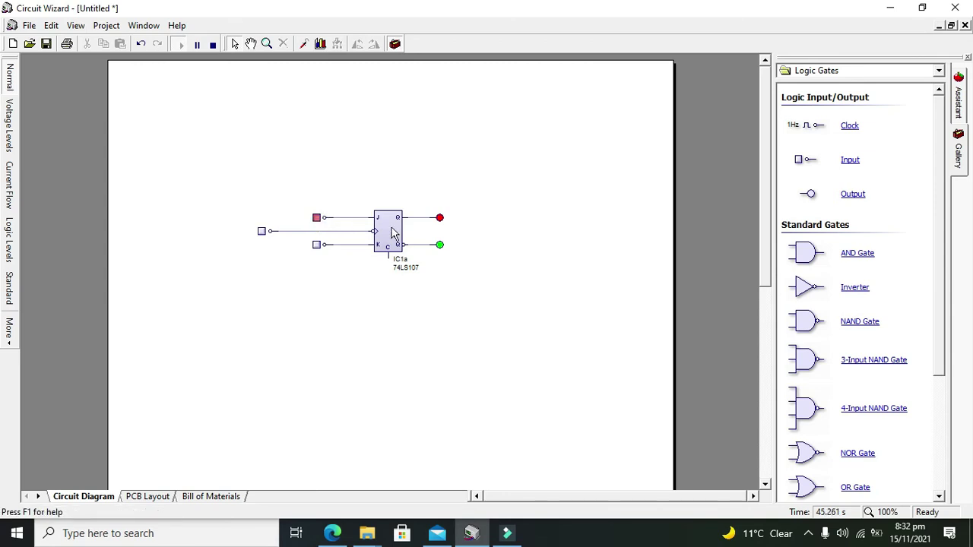
Set J low and K high, then pulse the clock once
{"action": "left_click", "coordinate": [317, 218]}
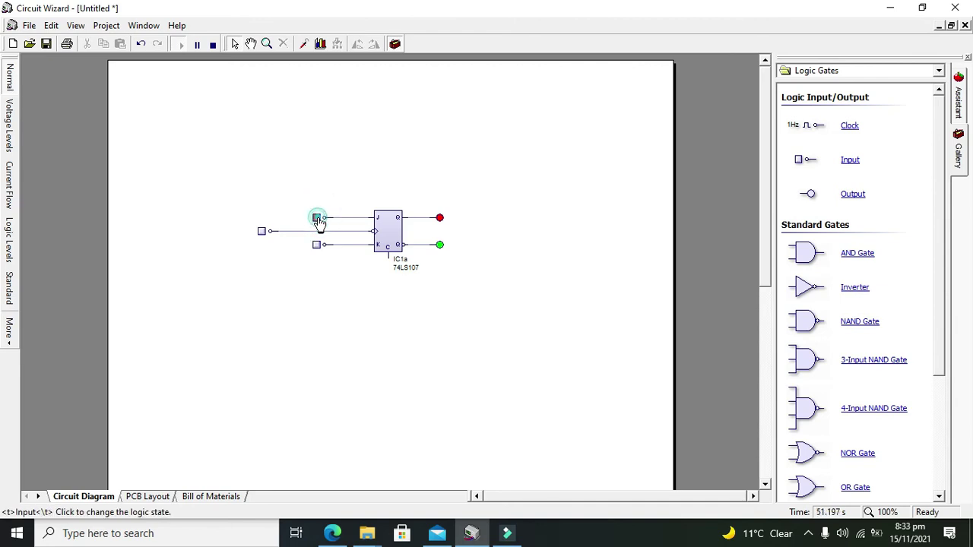
{"action": "left_click", "coordinate": [317, 218]}
{"action": "left_click", "coordinate": [317, 218]}
{"action": "left_click", "coordinate": [317, 219]}
{"action": "left_click", "coordinate": [317, 218]}
{"action": "left_click", "coordinate": [317, 246]}
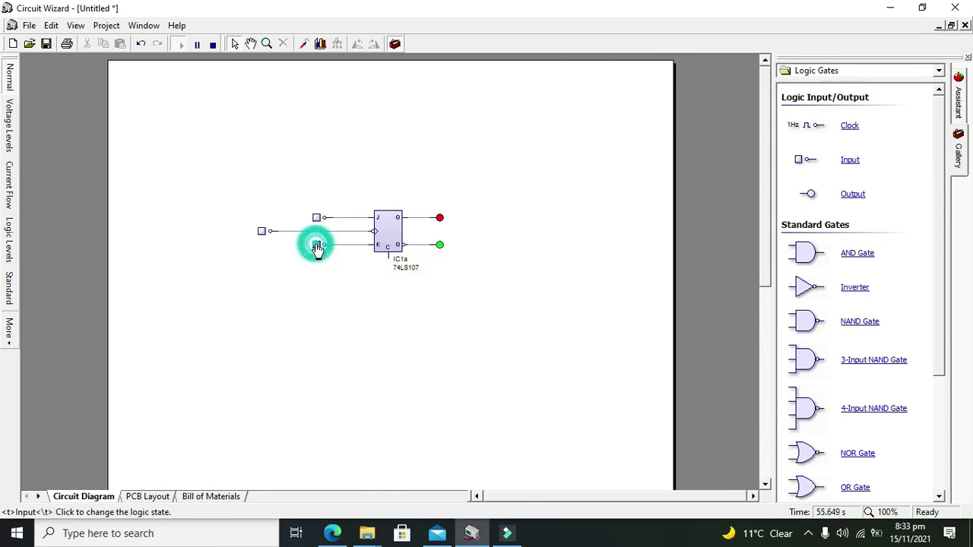
{"action": "left_click", "coordinate": [262, 234]}
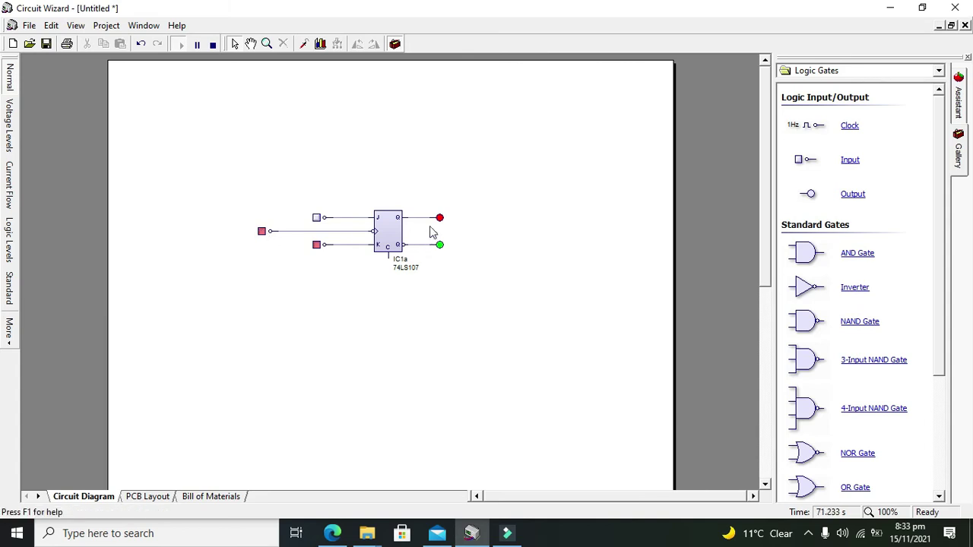
{"action": "left_click", "coordinate": [262, 231]}
Set J high alongside K and pulse the clock again
{"action": "left_click", "coordinate": [317, 246]}
{"action": "left_click", "coordinate": [317, 246]}
{"action": "left_click", "coordinate": [317, 218]}
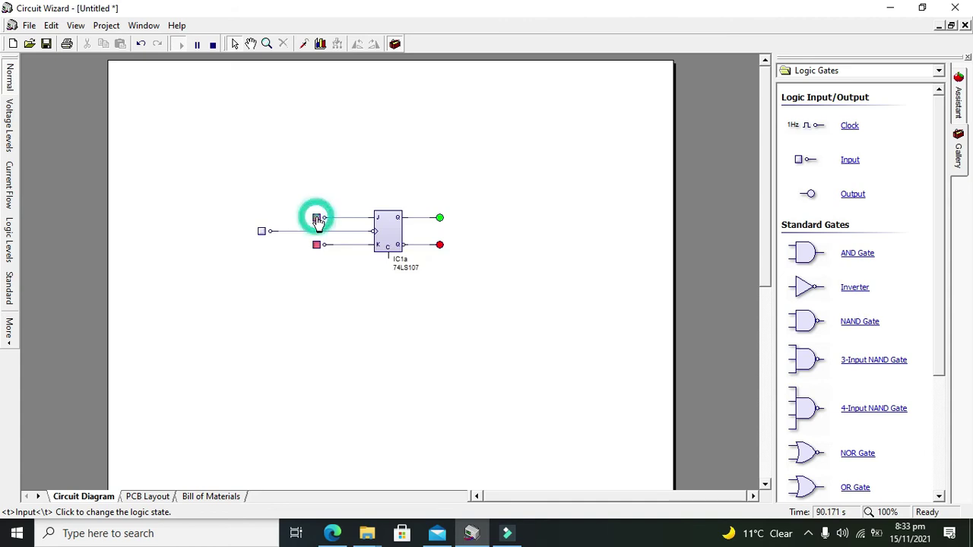
{"action": "left_click", "coordinate": [263, 233]}
{"action": "left_click", "coordinate": [262, 233]}
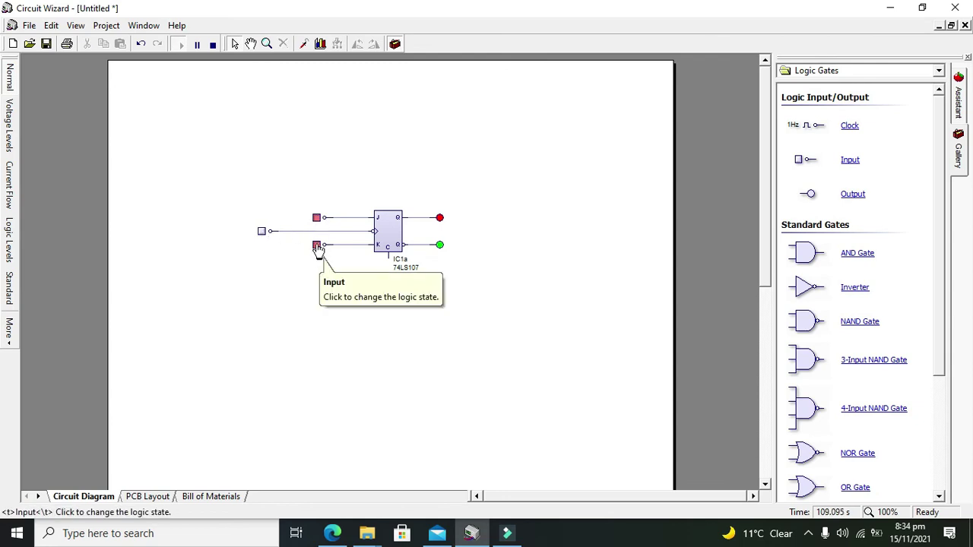
With J and K high, pulse the clock several times so the outputs toggle
{"action": "left_click", "coordinate": [261, 232]}
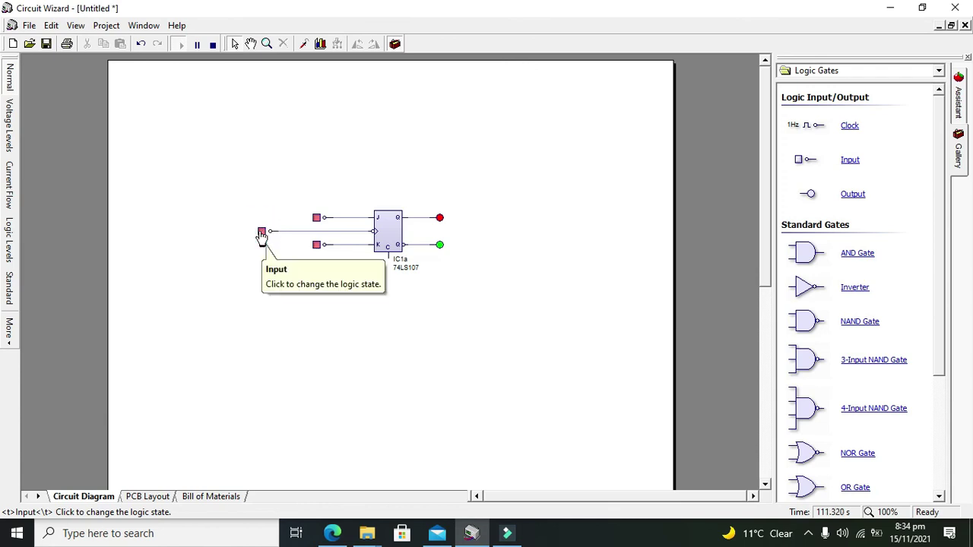
{"action": "right_click", "coordinate": [261, 233]}
{"action": "left_click", "coordinate": [261, 235]}
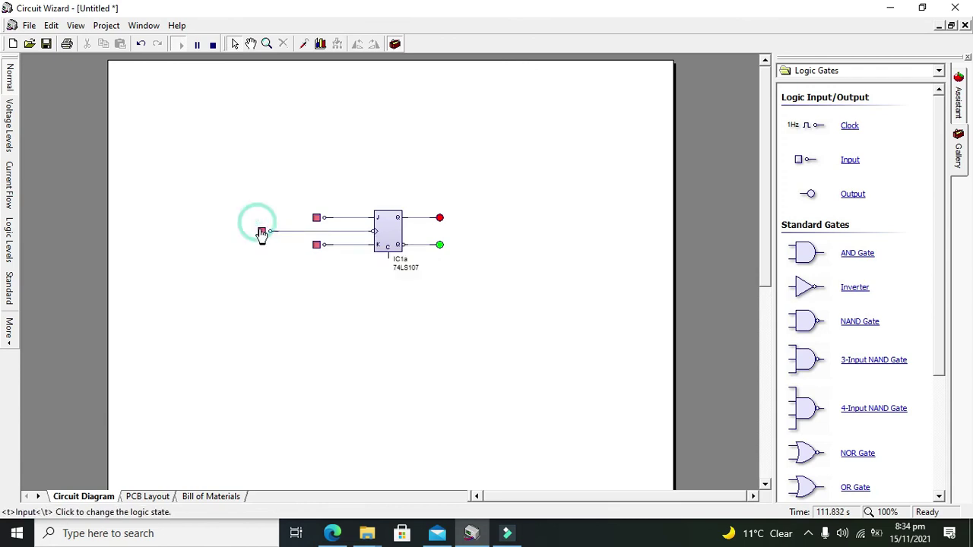
{"action": "left_click", "coordinate": [262, 234]}
{"action": "left_click", "coordinate": [262, 235]}
{"action": "left_click", "coordinate": [262, 235]}
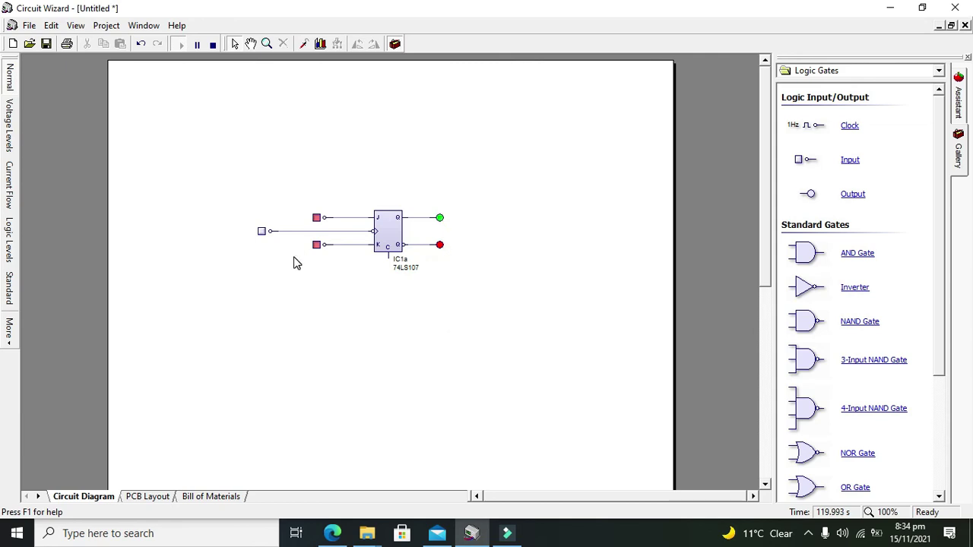
Set K low and pulse the clock with only J high
{"action": "left_click", "coordinate": [317, 246]}
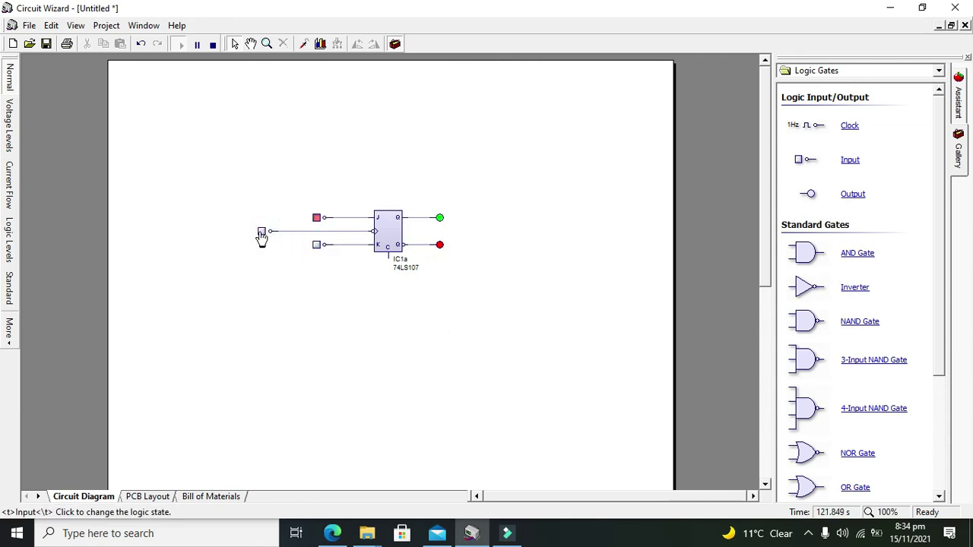
{"action": "left_click", "coordinate": [262, 232]}
{"action": "left_click", "coordinate": [262, 232]}
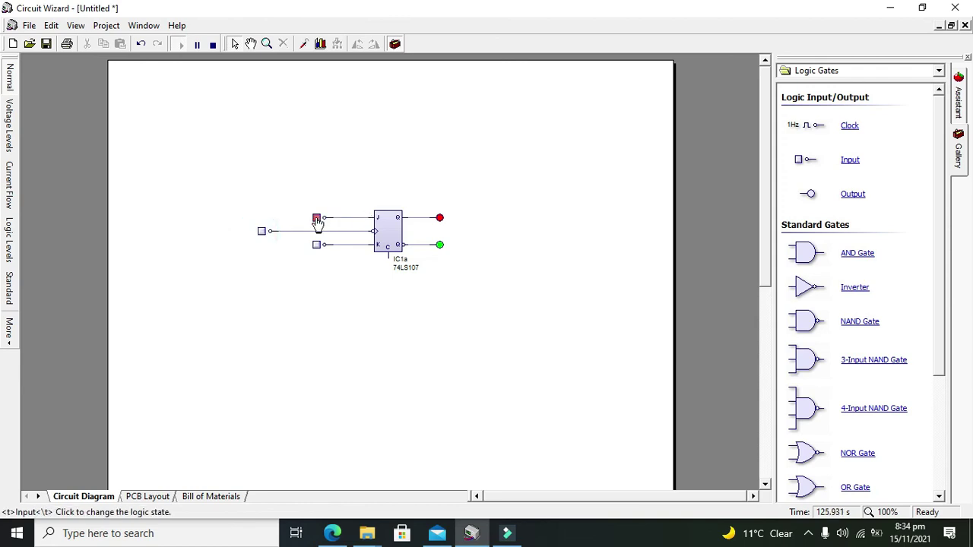
{"action": "left_click", "coordinate": [262, 233]}
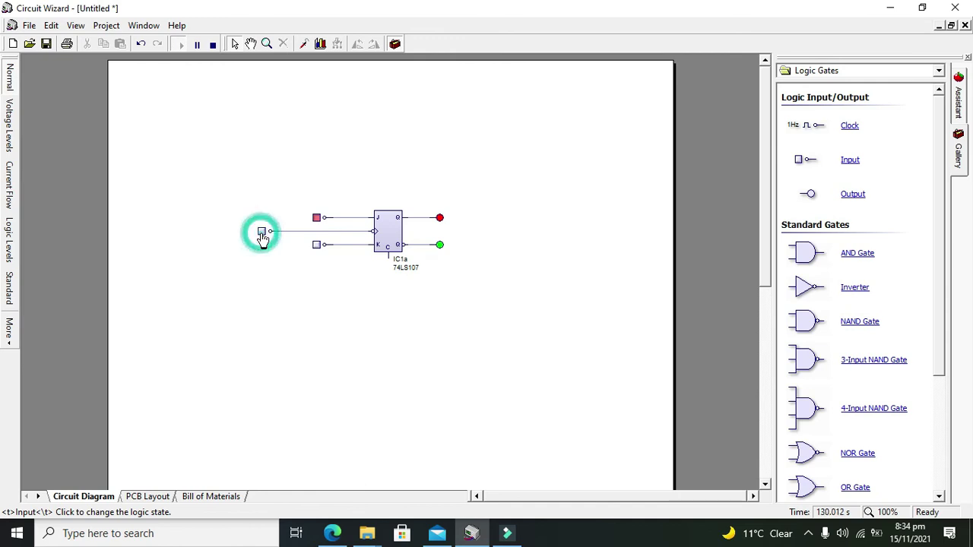
{"action": "left_click", "coordinate": [261, 232]}
{"action": "left_click", "coordinate": [261, 232]}
Set K high again and clock repeatedly, leaving the top output green and bottom red
{"action": "left_click", "coordinate": [262, 233]}
{"action": "left_click", "coordinate": [316, 244]}
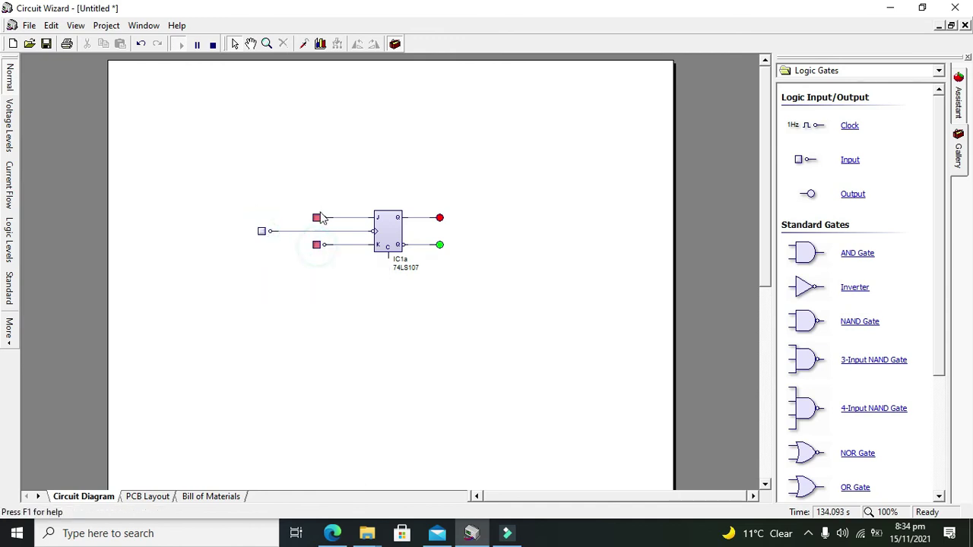
{"action": "left_click", "coordinate": [262, 232]}
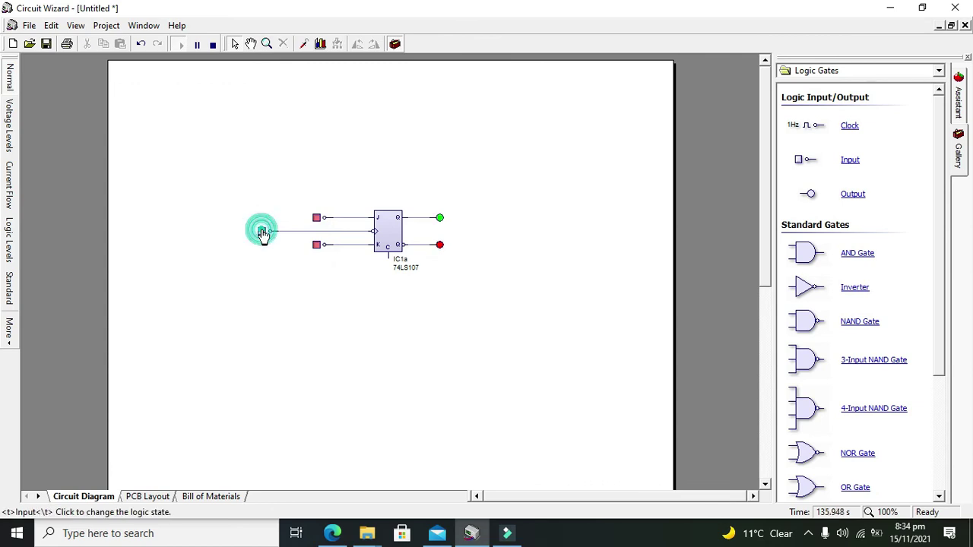
{"action": "left_click", "coordinate": [263, 233]}
{"action": "left_click", "coordinate": [262, 233]}
{"action": "left_click", "coordinate": [262, 232]}
{"action": "left_click", "coordinate": [262, 233]}
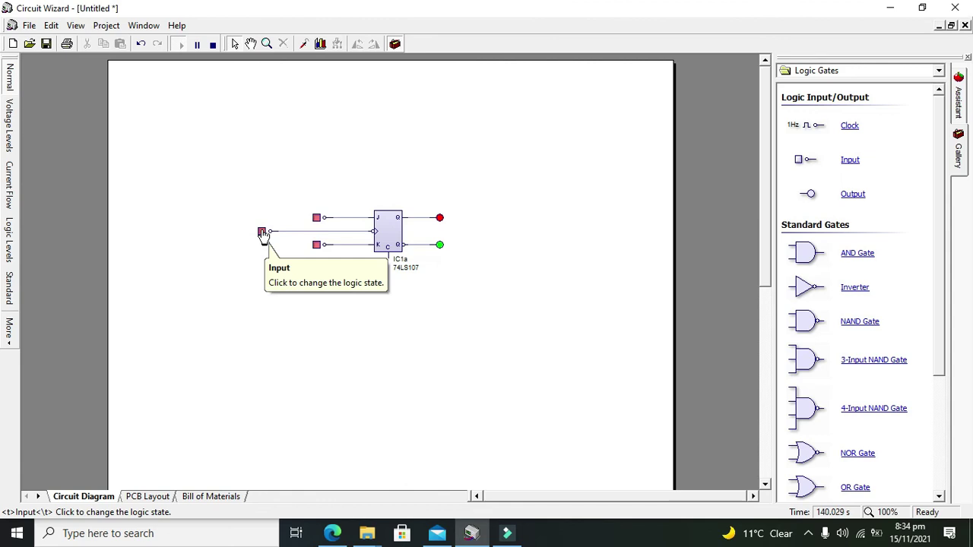
{"action": "left_click", "coordinate": [262, 232]}
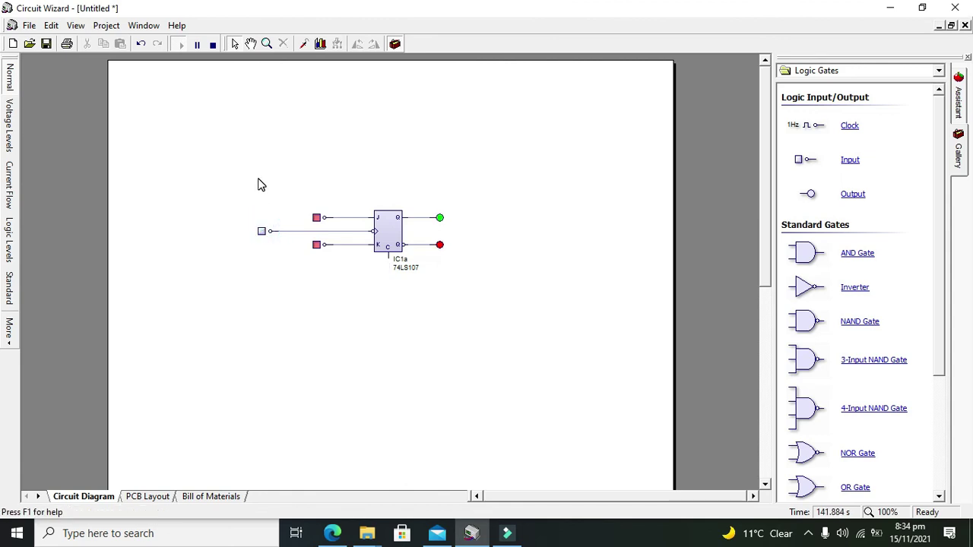